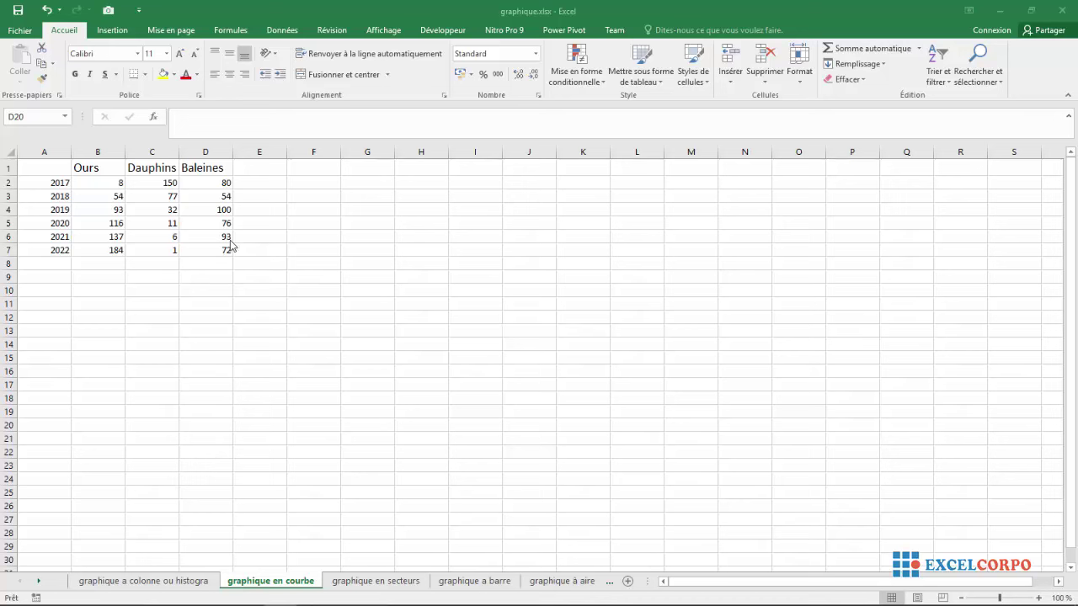
Click an empty cell below the table and zoom the sheet to 150%
{"action": "left_click", "coordinate": [144, 264]}
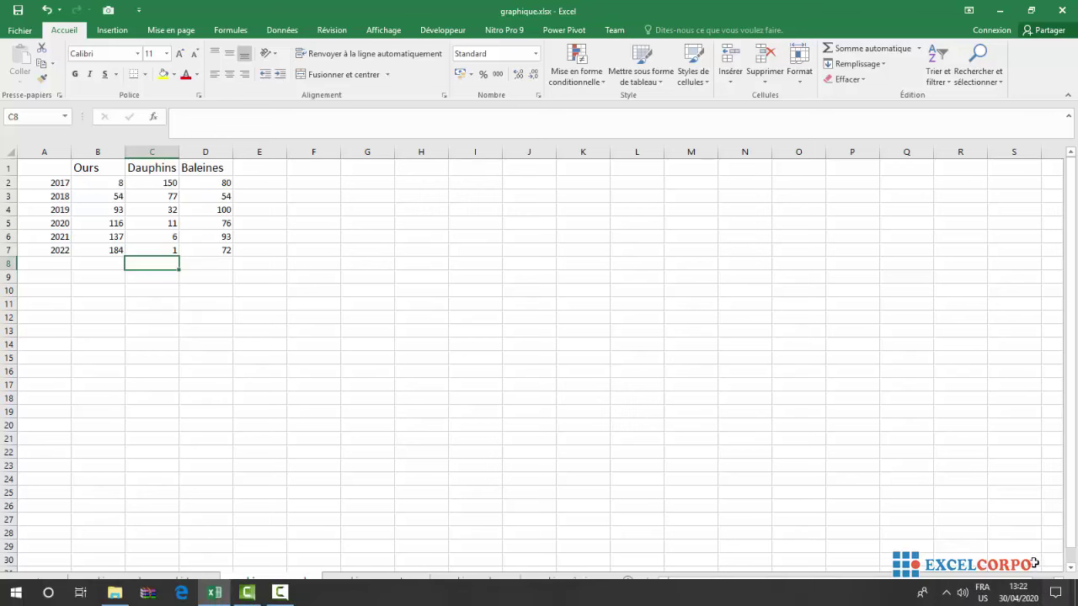
{"action": "mouse_move", "coordinate": [1045, 600]}
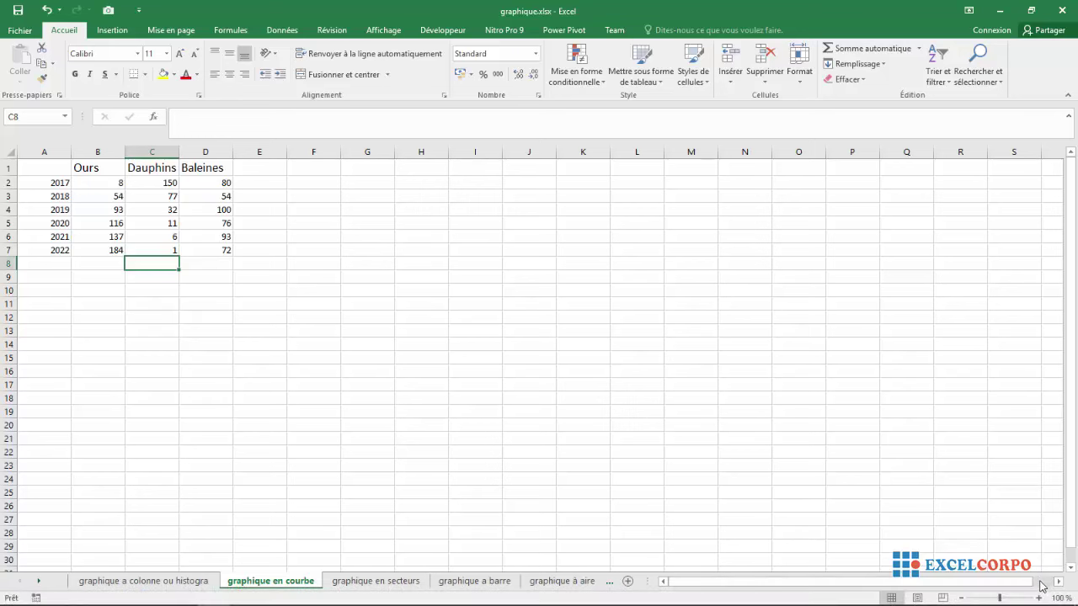
{"action": "left_click", "coordinate": [1005, 598]}
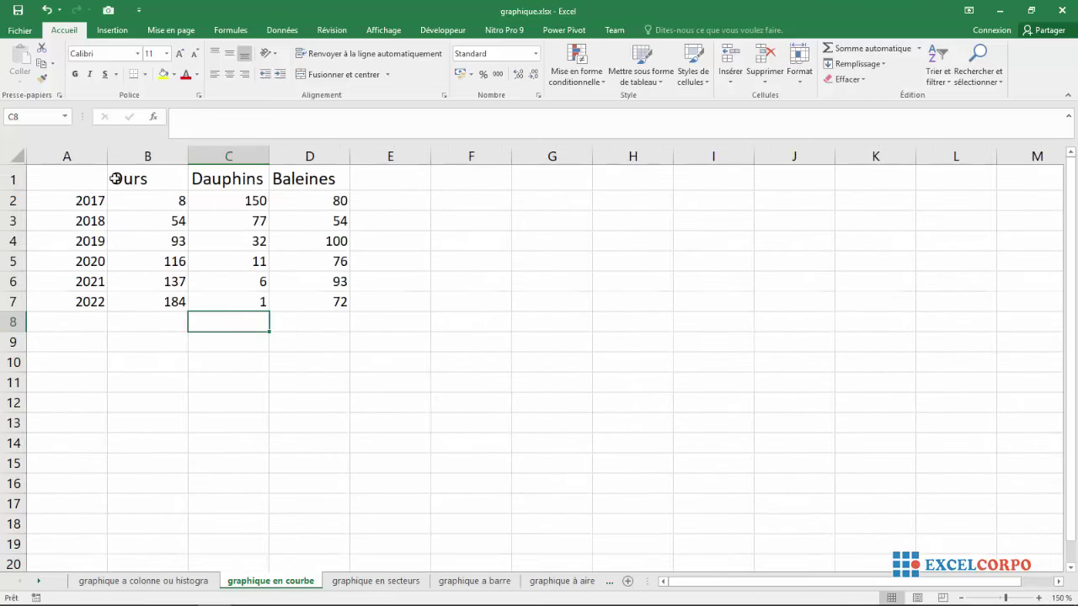
Select the Ours, Dauphins and Baleines table, A1 through D7
{"action": "left_click", "coordinate": [140, 153]}
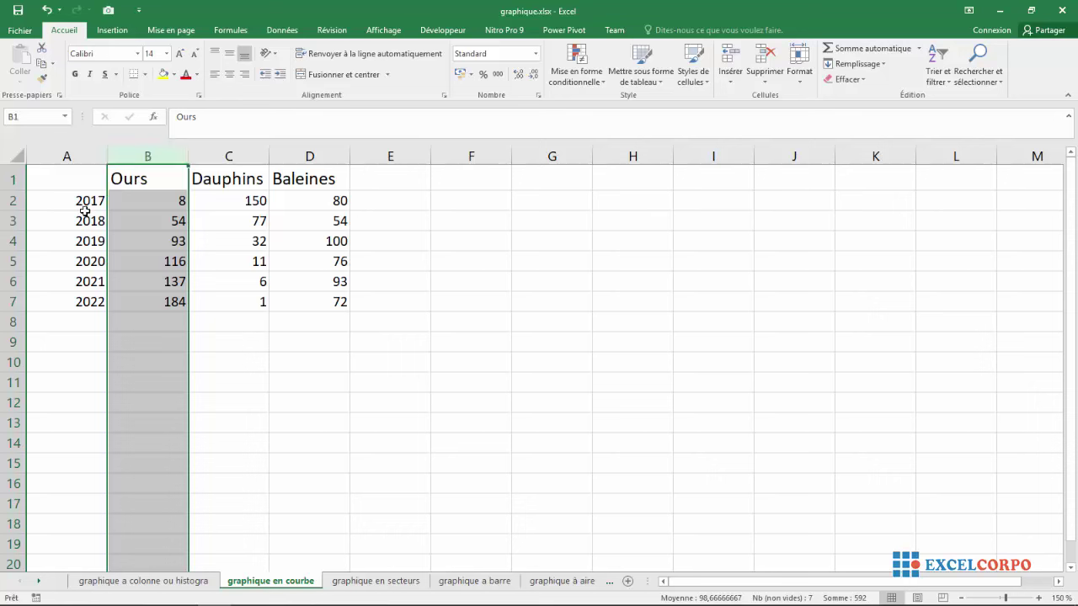
{"action": "left_click", "coordinate": [225, 152]}
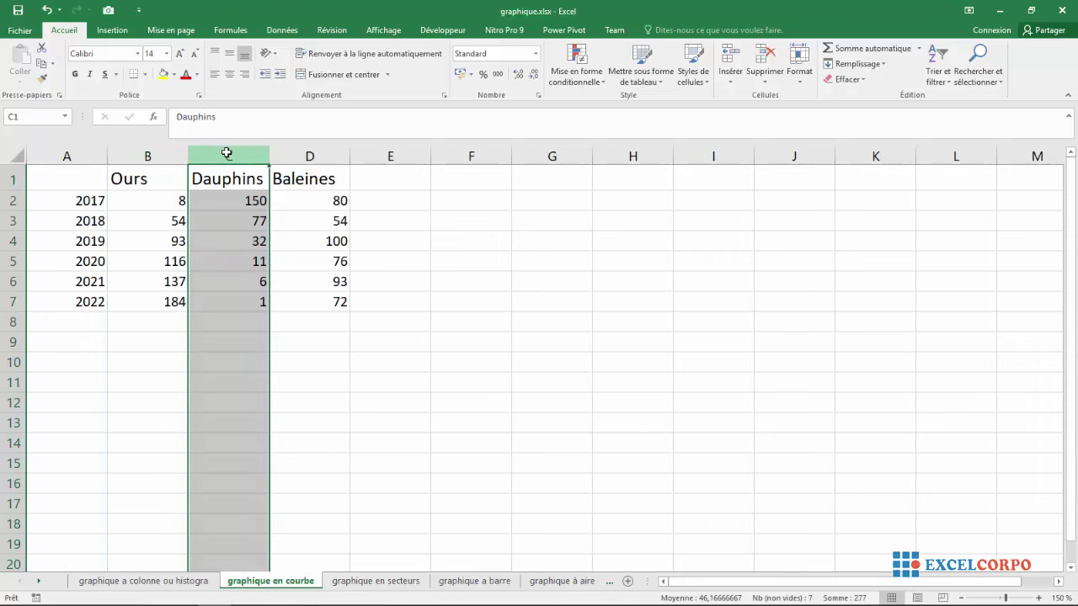
{"action": "left_click", "coordinate": [313, 155]}
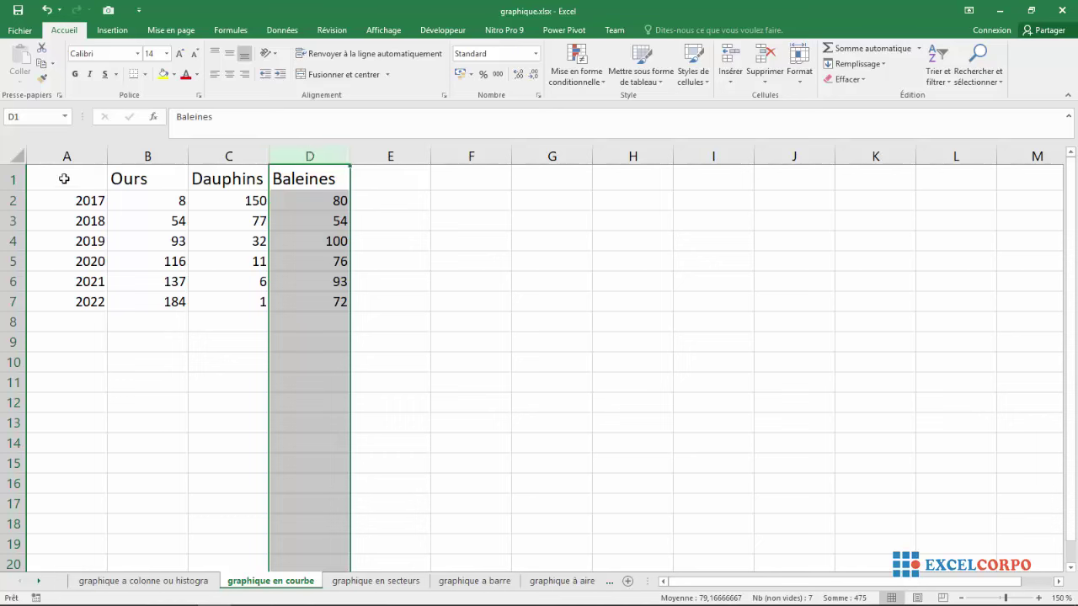
{"action": "mouse_move", "coordinate": [64, 178]}
{"action": "left_mouse_down"}
{"action": "mouse_move", "coordinate": [266, 221]}
{"action": "mouse_move", "coordinate": [341, 300]}
{"action": "left_mouse_up"}
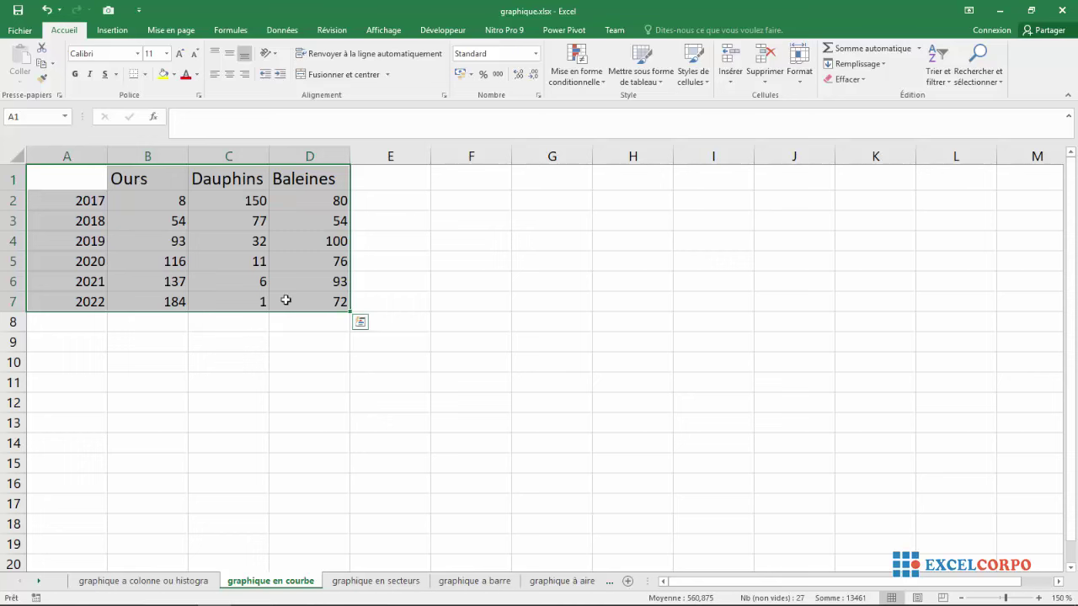
Open the Insert Line or Area Chart list on the Insertion tab
{"action": "left_click", "coordinate": [111, 31]}
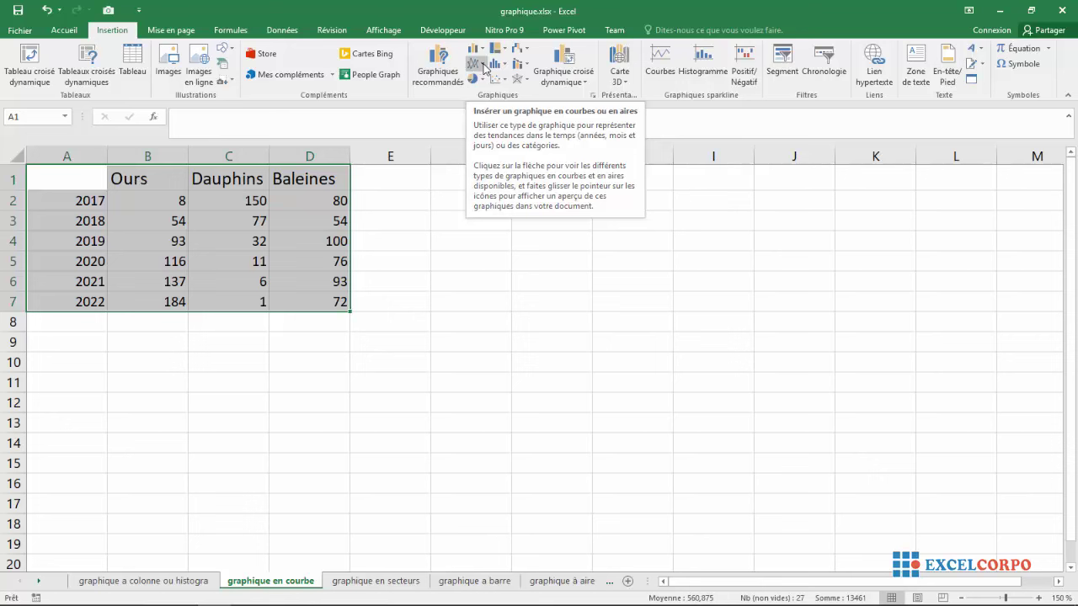
{"action": "left_click", "coordinate": [485, 68]}
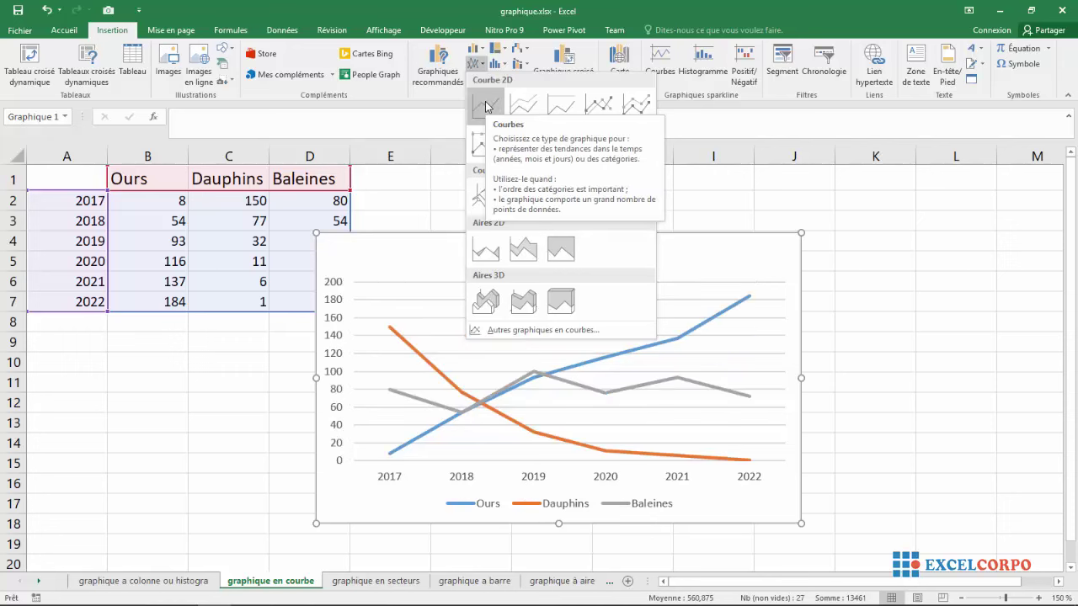
Insert a Courbes avec marqueurs chart, move it right of the table, and delete its title
{"action": "left_click", "coordinate": [597, 114]}
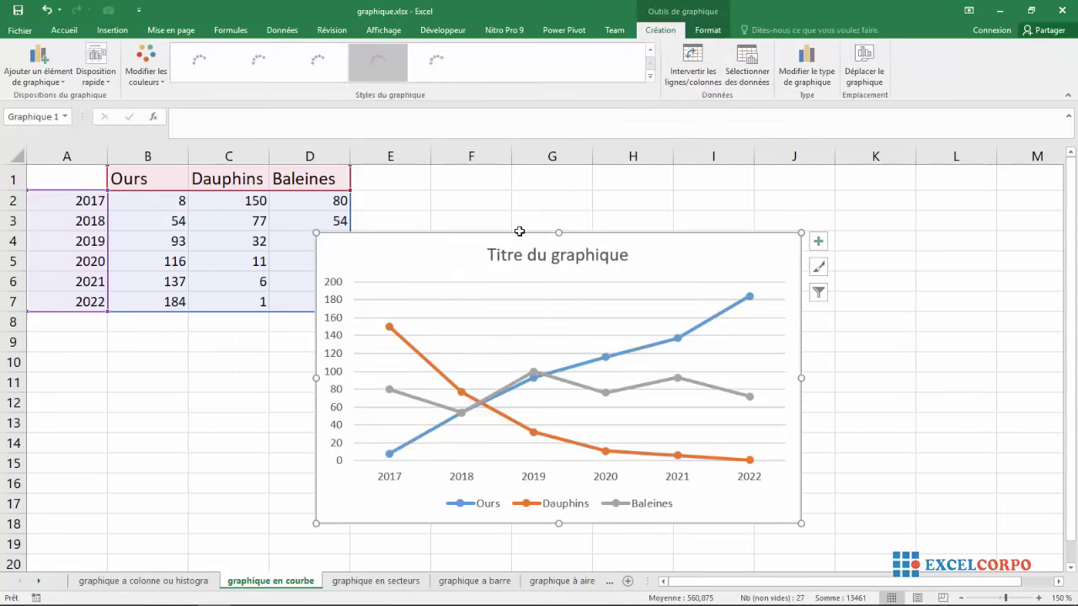
{"action": "left_click_drag", "start_coordinate": [662, 255], "coordinate": [734, 253]}
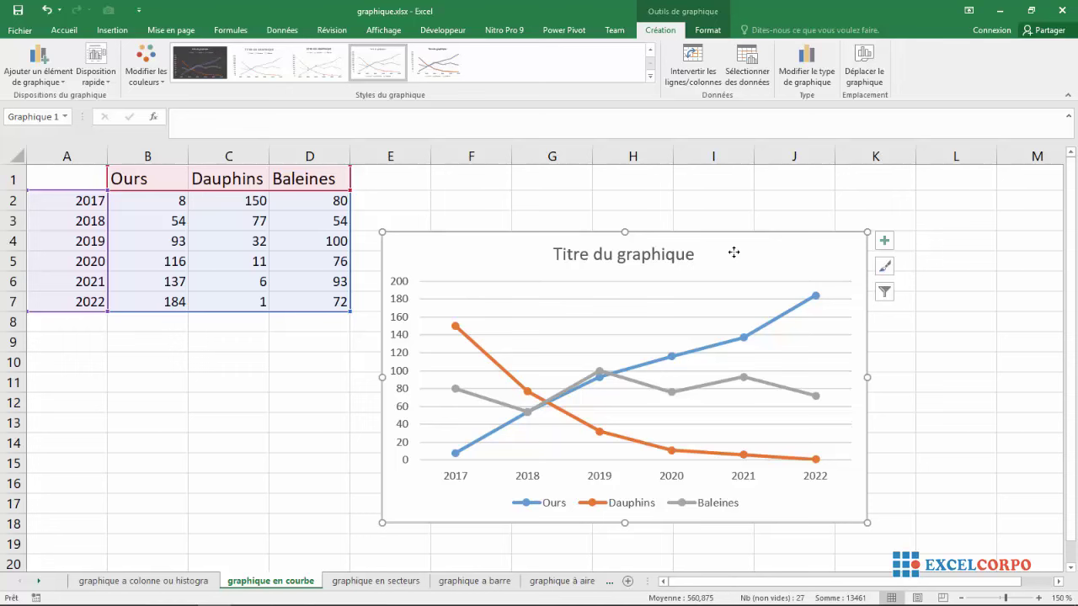
{"action": "left_click", "coordinate": [614, 256]}
{"action": "double_click", "coordinate": [614, 256]}
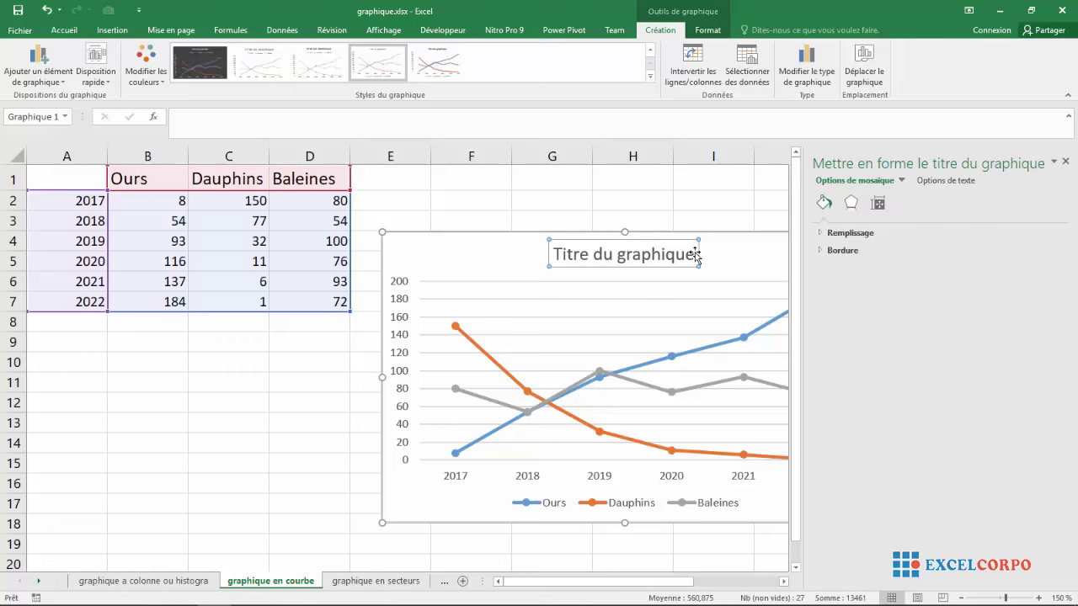
{"action": "key", "text": "Delete"}
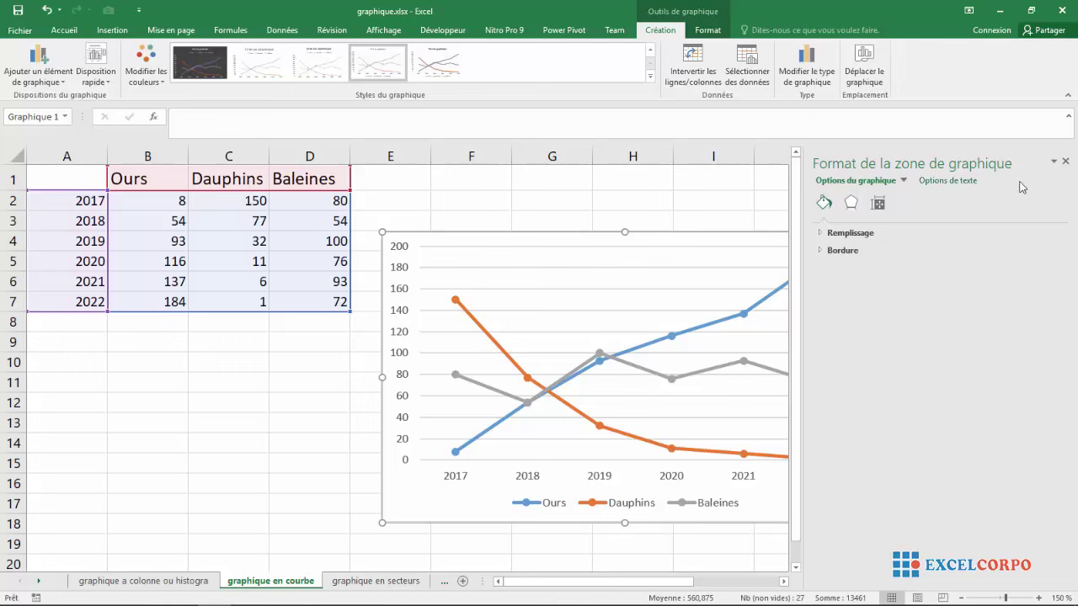
Raise the chart's top edge slightly to make it a bit taller
{"action": "left_click", "coordinate": [1066, 160]}
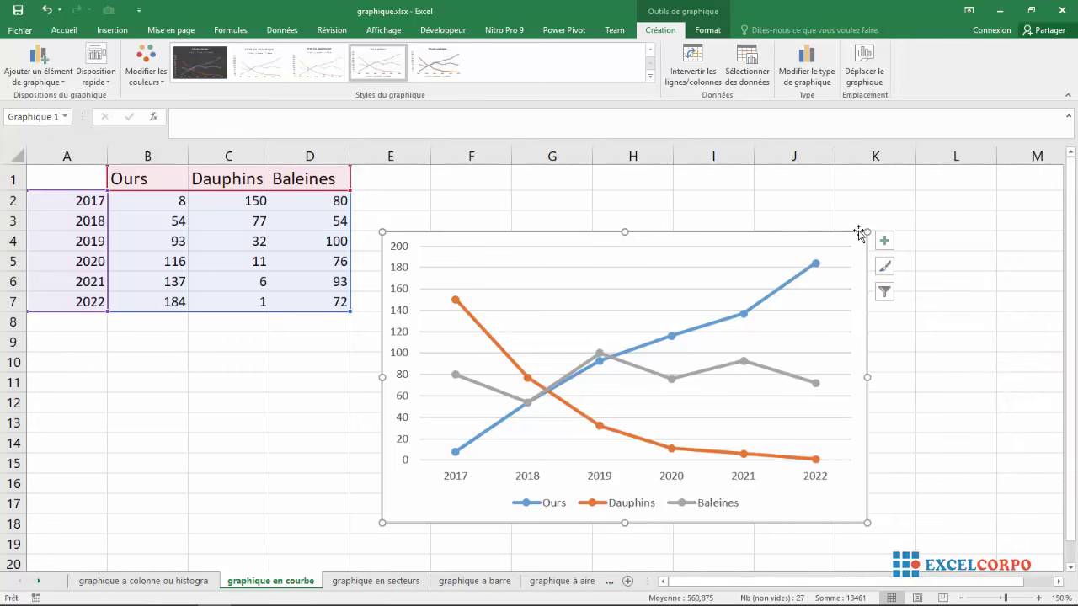
{"action": "left_click_drag", "start_coordinate": [867, 233], "coordinate": [868, 226]}
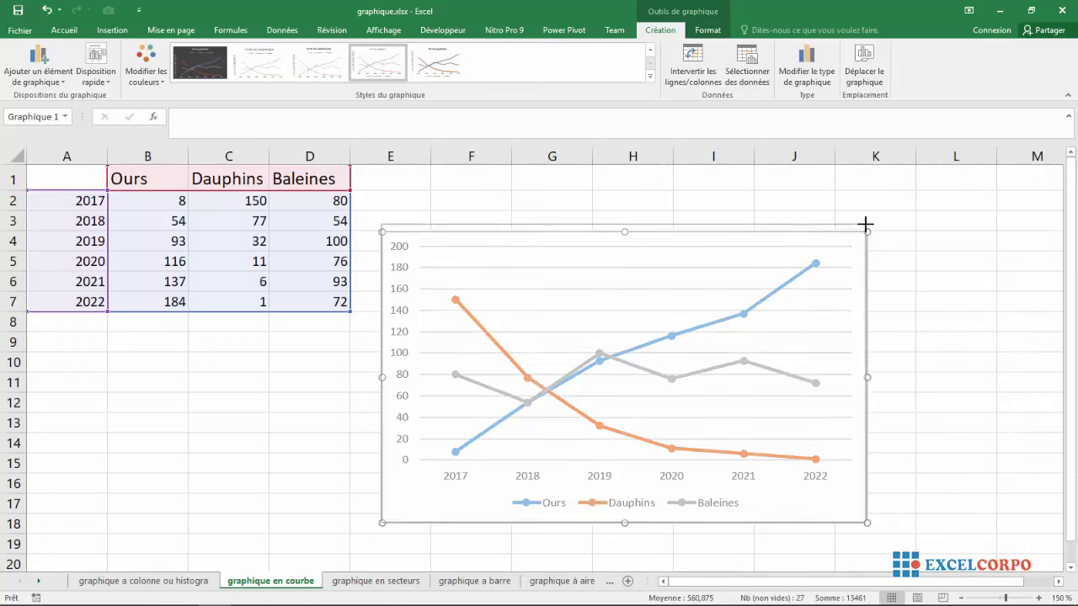
{"action": "left_click", "coordinate": [651, 238]}
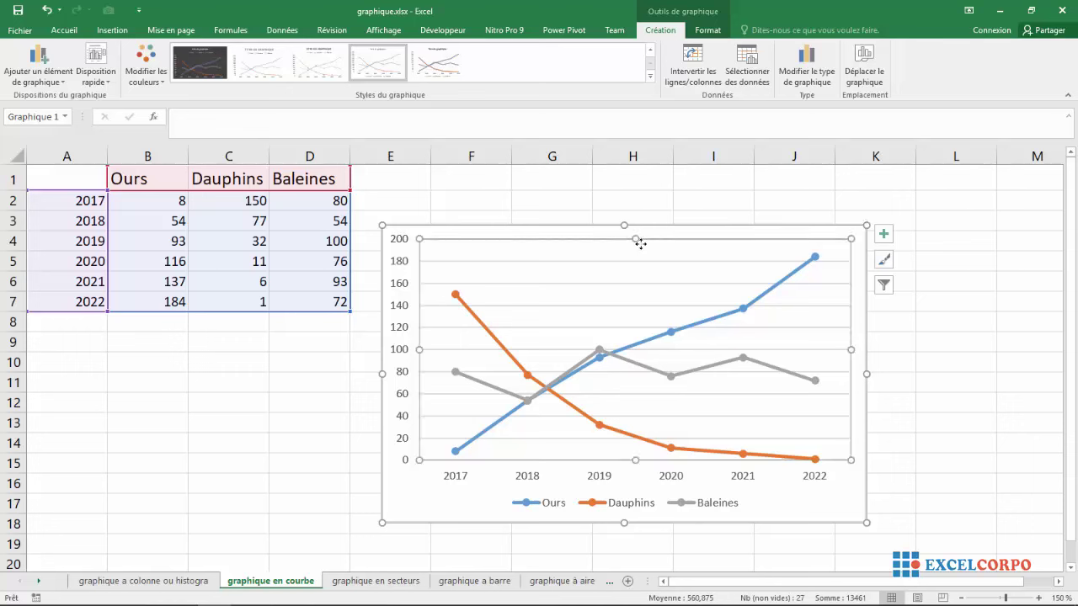
{"action": "key", "text": "Escape"}
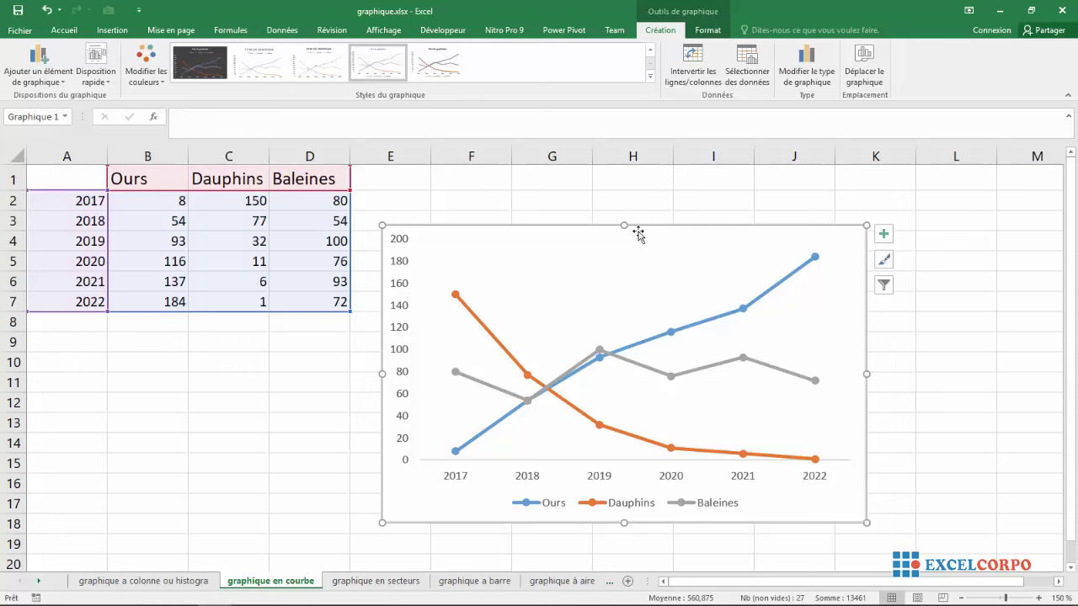
{"action": "left_click_drag", "start_coordinate": [624, 225], "coordinate": [624, 223]}
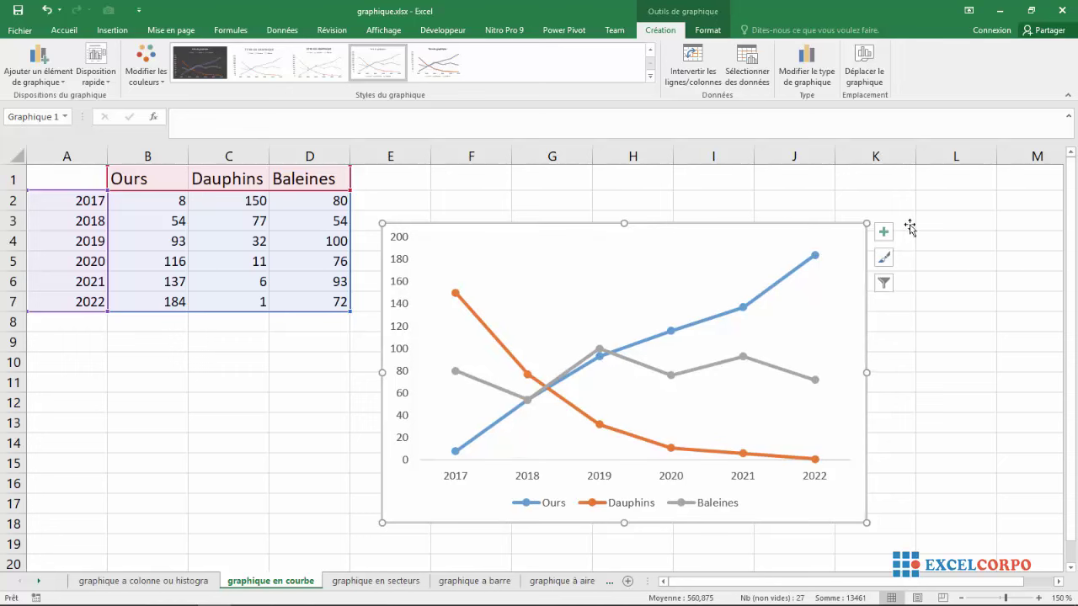
{"action": "left_click", "coordinate": [883, 233]}
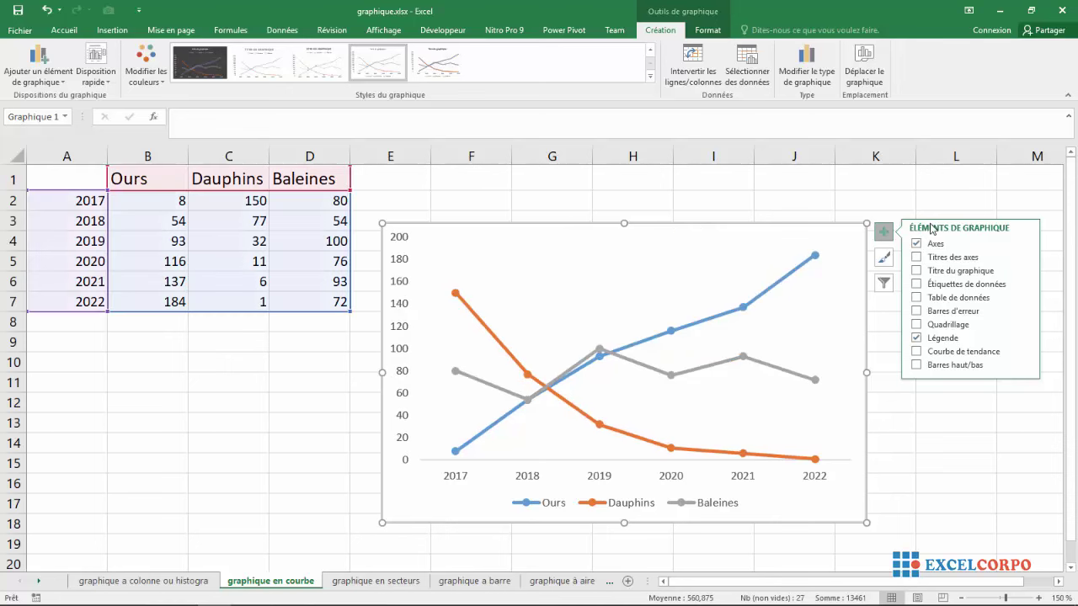
{"action": "left_click", "coordinate": [737, 258]}
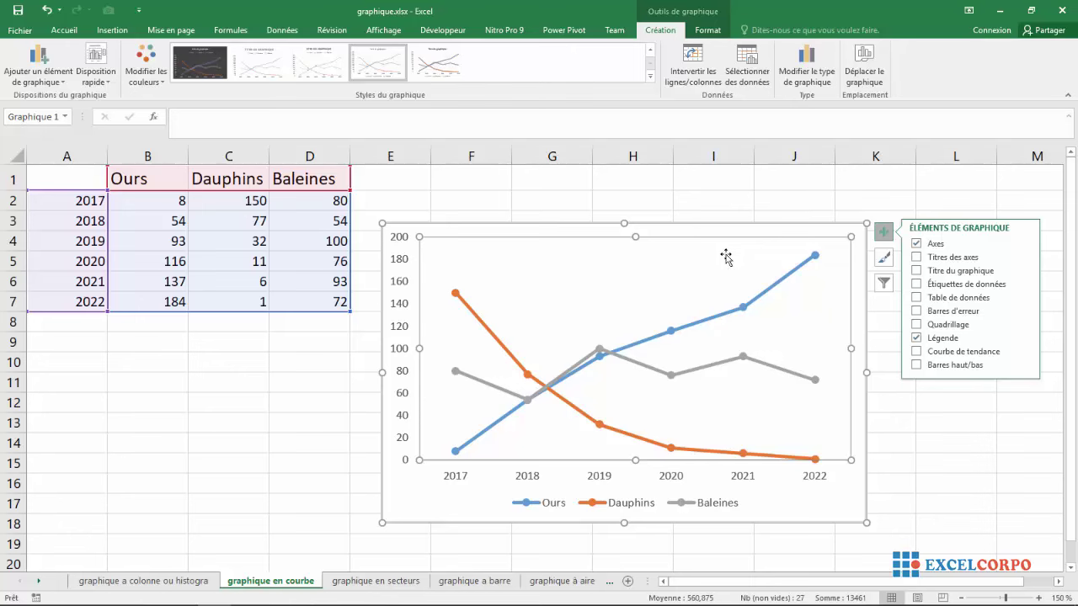
{"action": "left_click", "coordinate": [259, 367]}
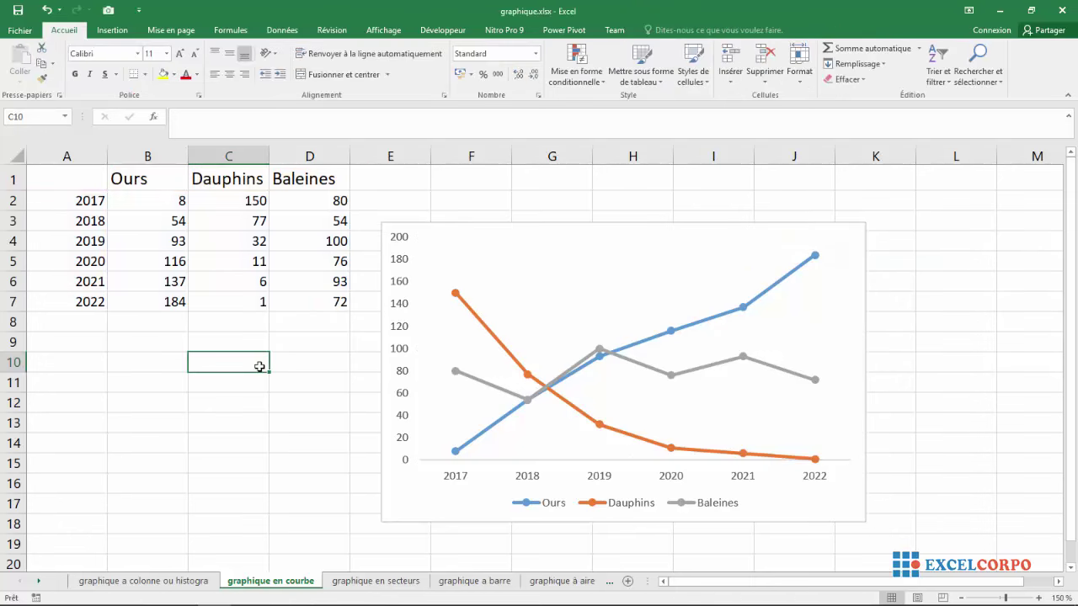
Type ANNEE into cell A1, correcting the misspelling
{"action": "left_click", "coordinate": [73, 175]}
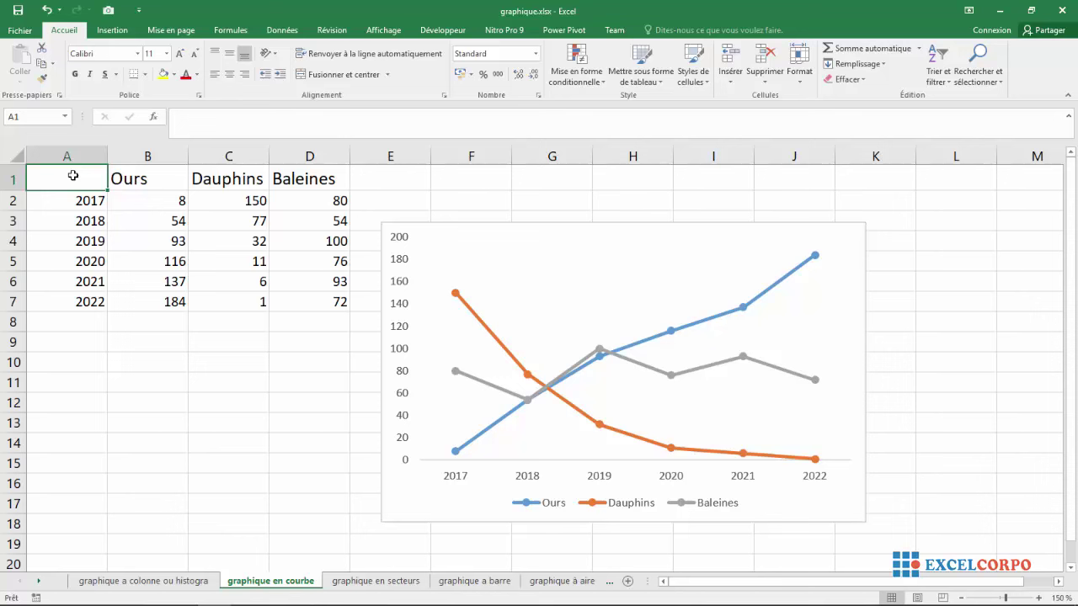
{"action": "left_click", "coordinate": [74, 152]}
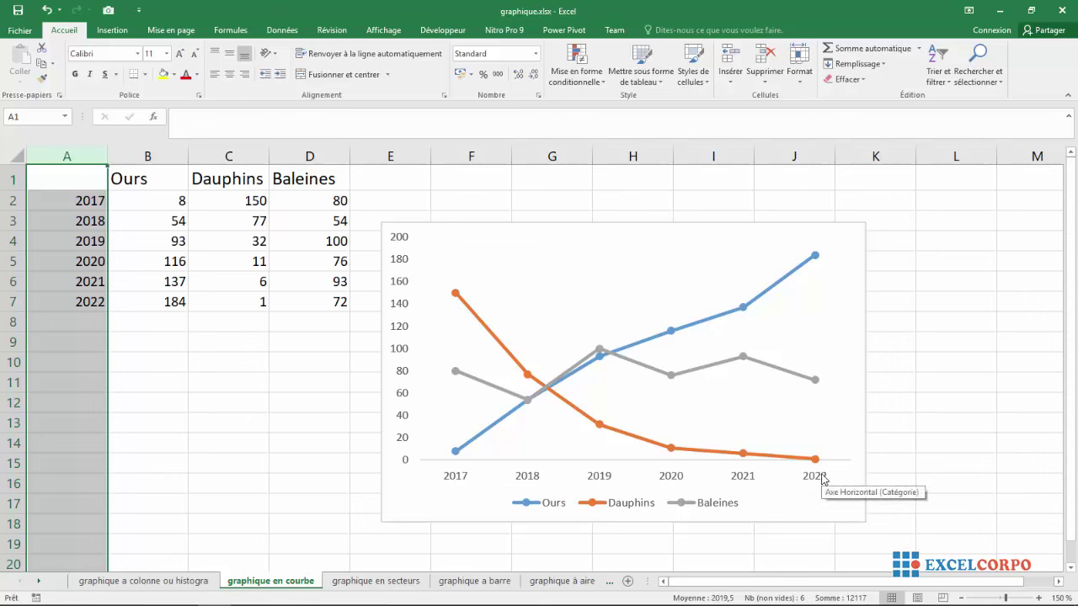
{"action": "left_click", "coordinate": [57, 181]}
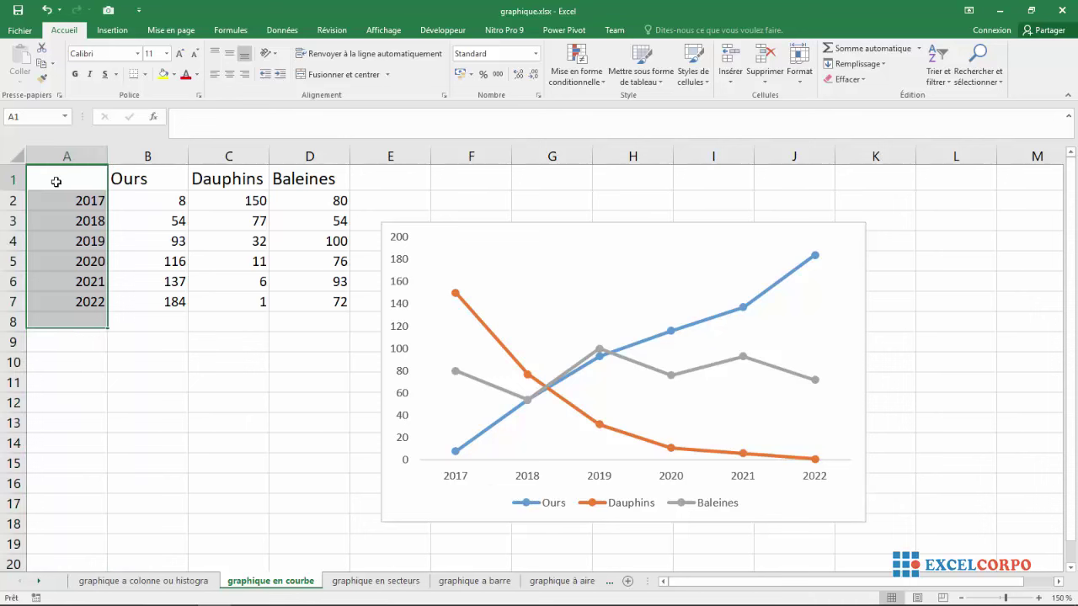
{"action": "type", "text": "A"}
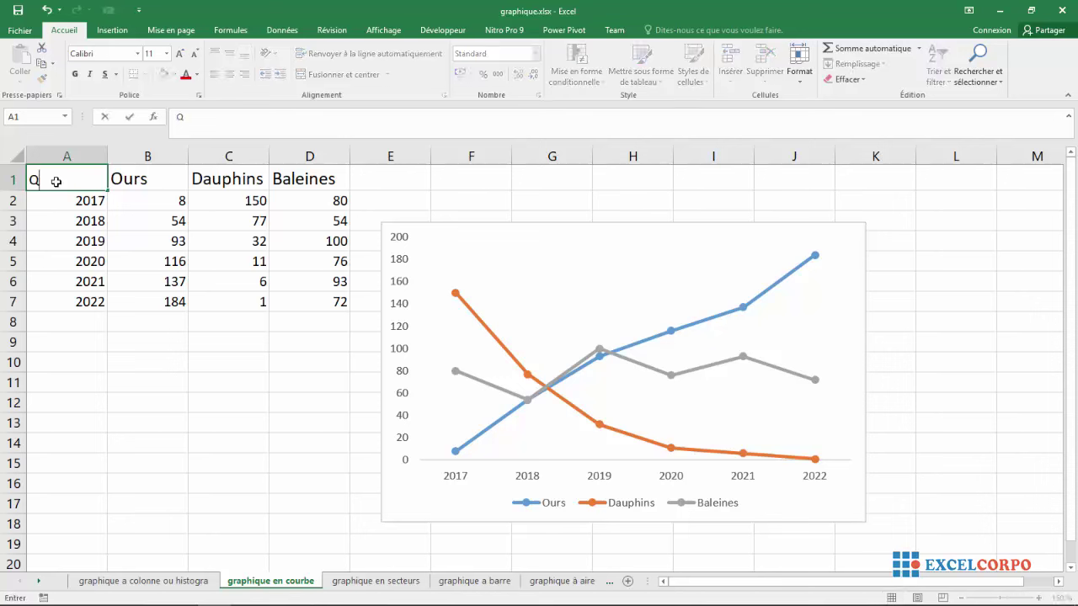
{"action": "type", "text": "NEE"}
{"action": "key", "text": "BackSpace"}
{"action": "key", "text": "BackSpace"}
{"action": "type", "text": "NEE"}
{"action": "left_click", "coordinate": [73, 158]}
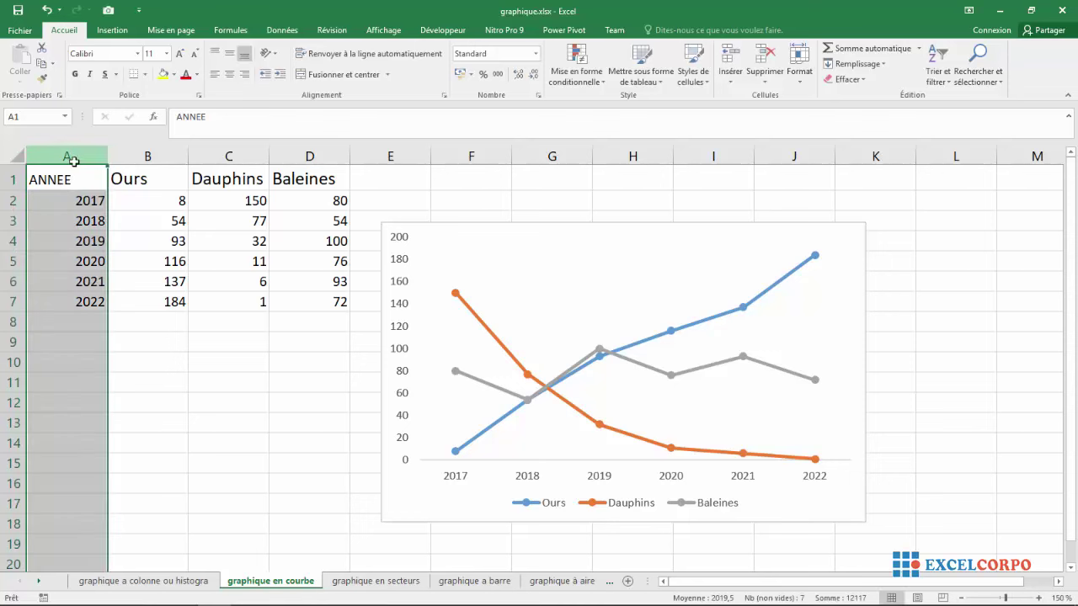
{"action": "left_click", "coordinate": [283, 373]}
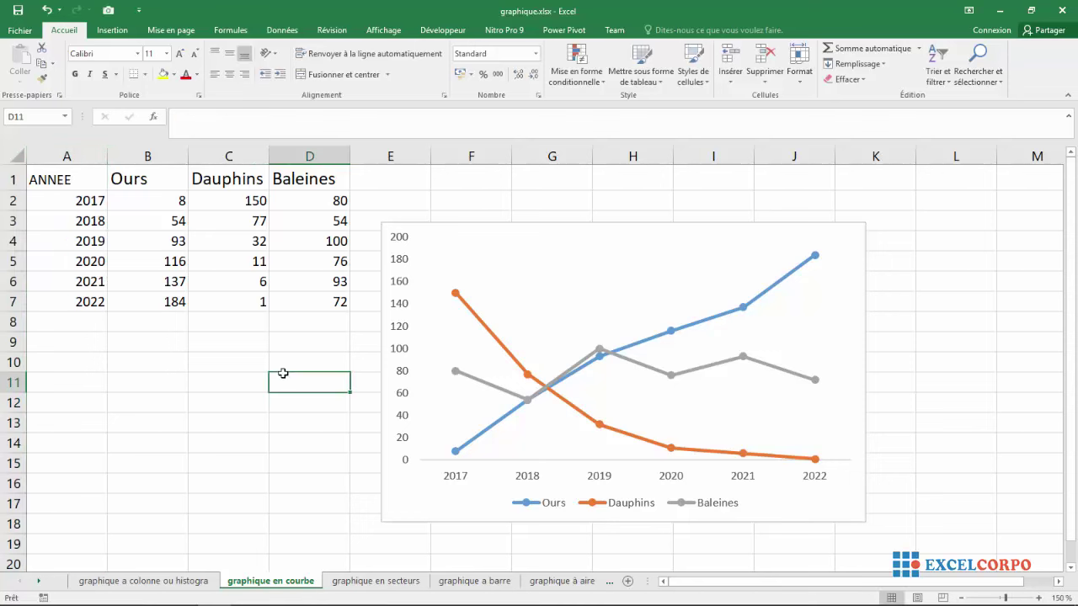
Retype ANNEE in cell A1 twice, fixing the typo each time
{"action": "left_click", "coordinate": [53, 177]}
{"action": "type", "text": "ANEE"}
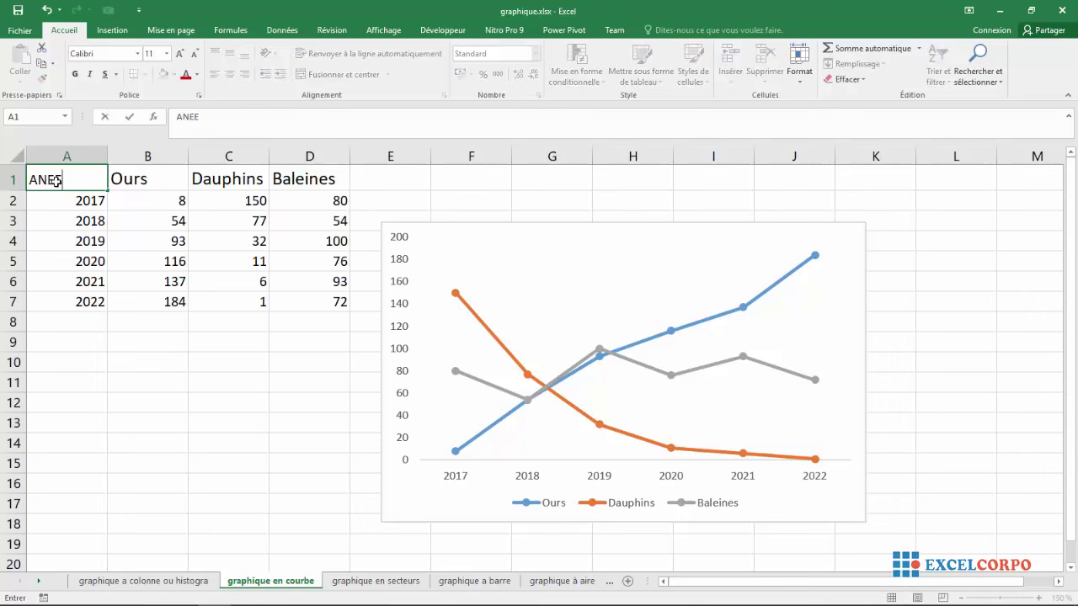
{"action": "key", "text": "BackSpace"}
{"action": "key", "text": "BackSpace"}
{"action": "type", "text": "N"}
{"action": "type", "text": "EE"}
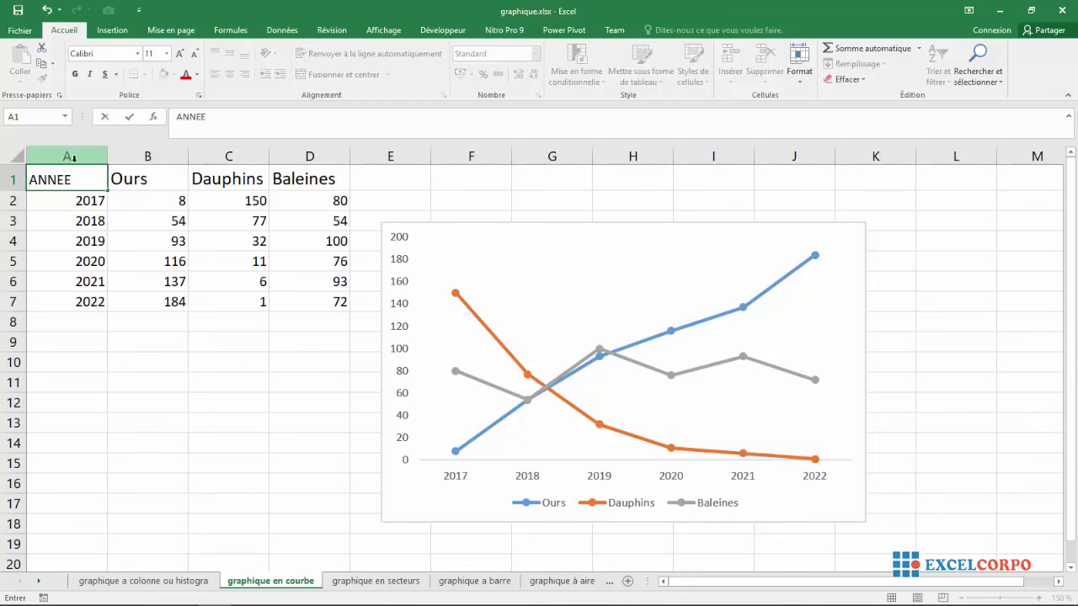
{"action": "left_click", "coordinate": [72, 158]}
{"action": "left_click_drag", "start_coordinate": [107, 202], "coordinate": [283, 373]}
{"action": "left_click", "coordinate": [56, 179]}
{"action": "type", "text": "A"}
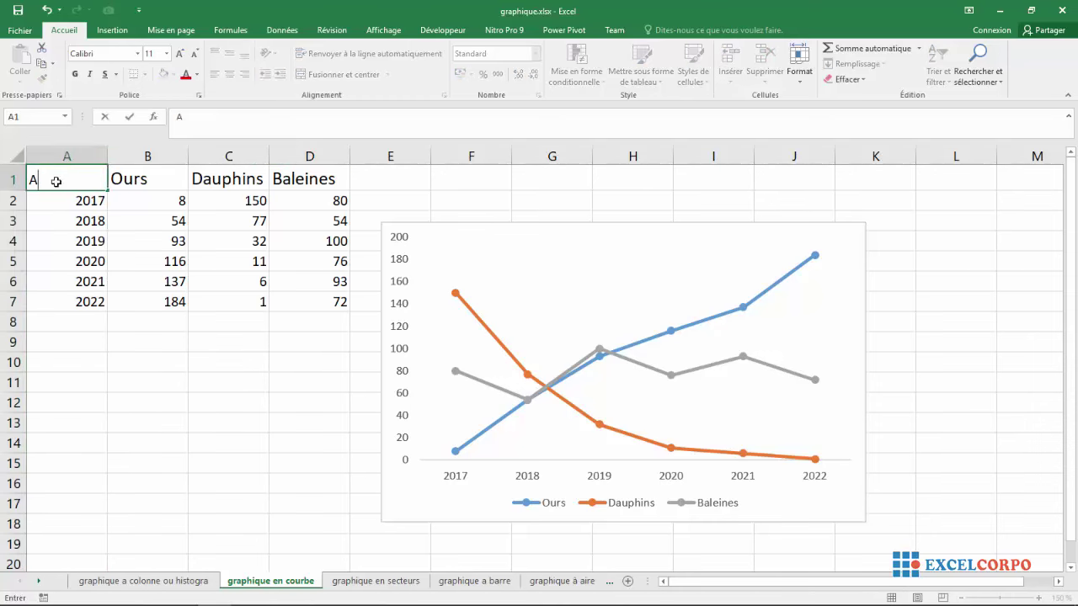
{"action": "type", "text": "NEE"}
{"action": "key", "text": "BackSpace"}
{"action": "key", "text": "BackSpace"}
{"action": "type", "text": "NEE"}
{"action": "left_click", "coordinate": [73, 158]}
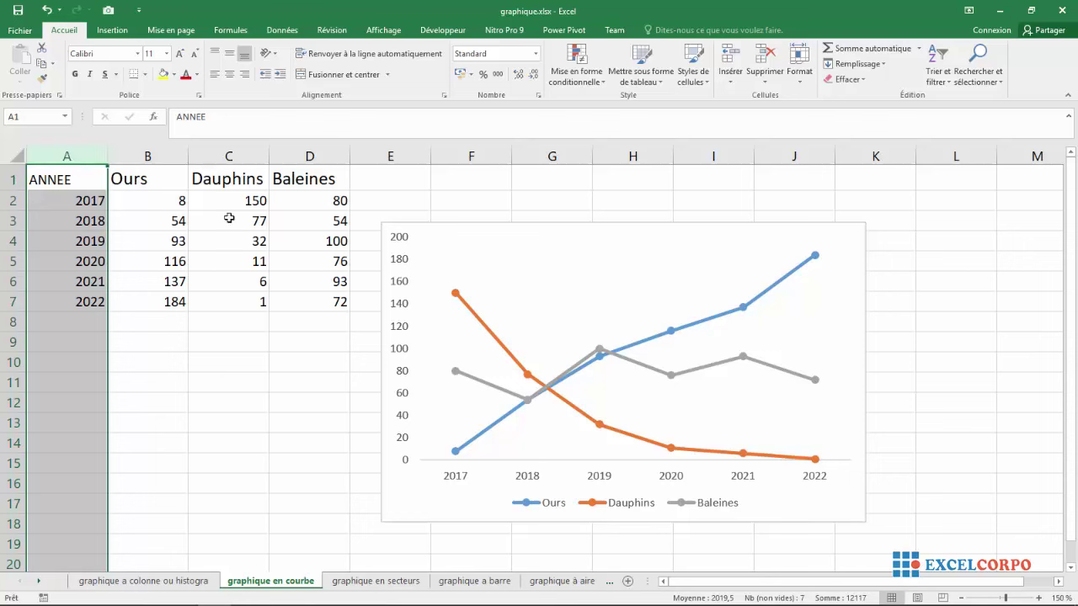
{"action": "left_click", "coordinate": [283, 374]}
Enter ANNEE in A1 a final time, then move to empty cell D11
{"action": "left_click", "coordinate": [55, 177]}
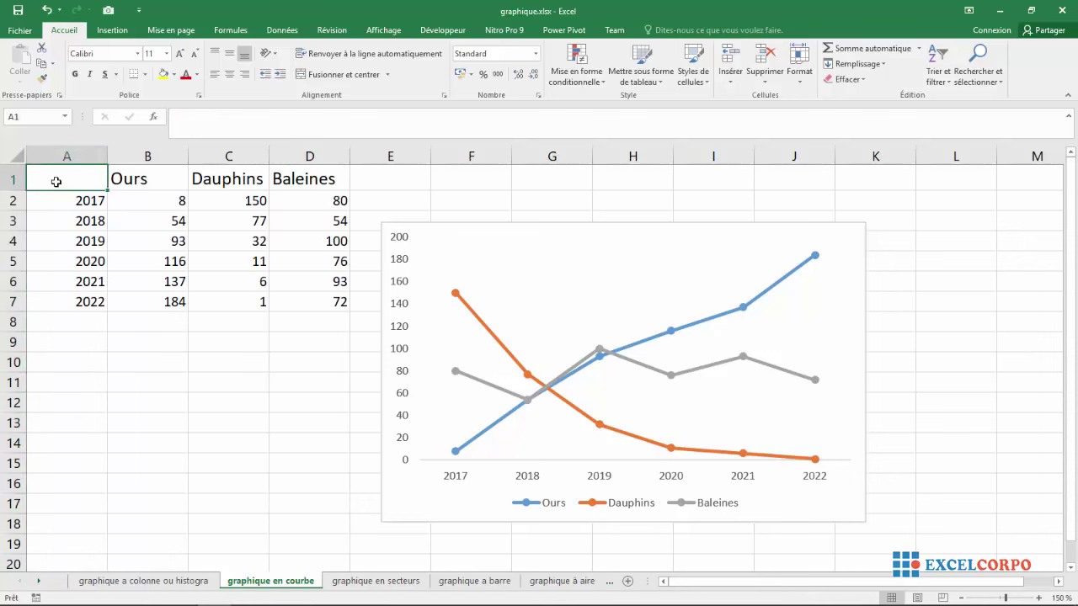
{"action": "type", "text": "QANEE"}
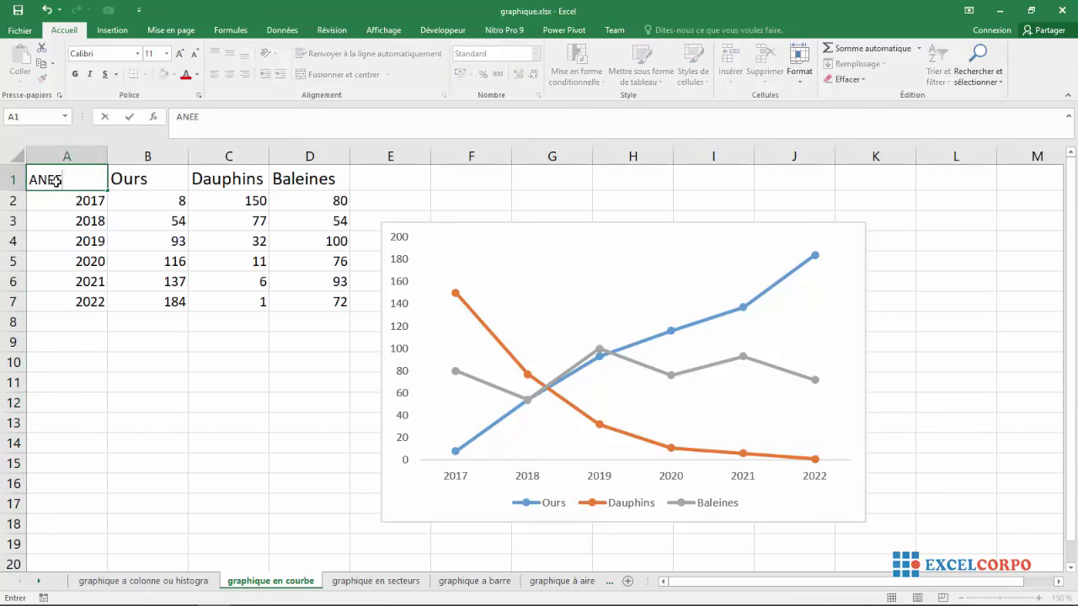
{"action": "key", "text": "BackSpace"}
{"action": "key", "text": "BackSpace"}
{"action": "type", "text": "NEE"}
{"action": "left_click", "coordinate": [72, 158]}
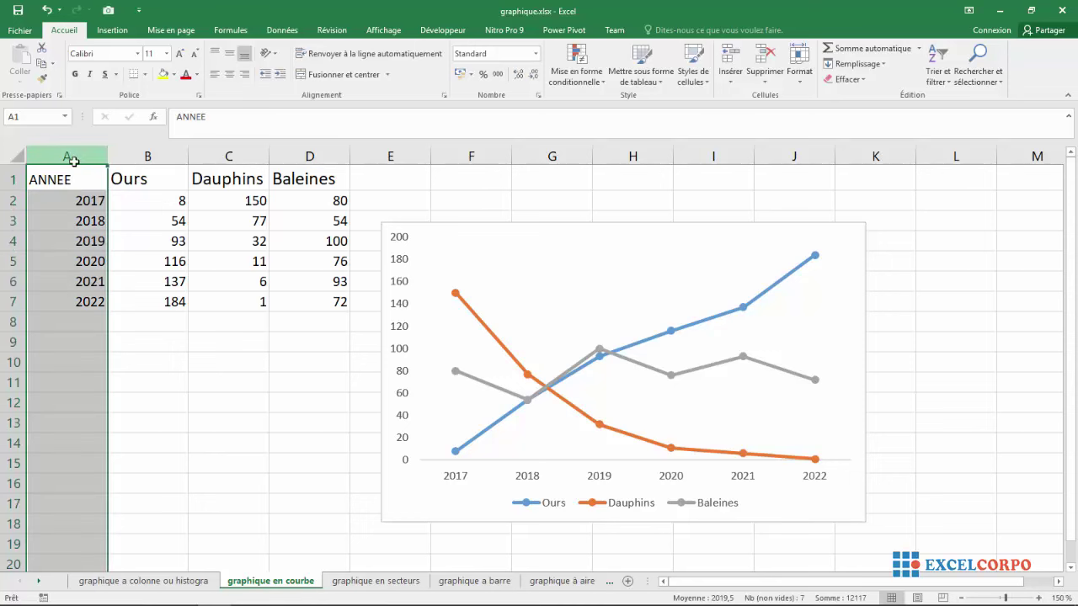
{"action": "left_click", "coordinate": [283, 373]}
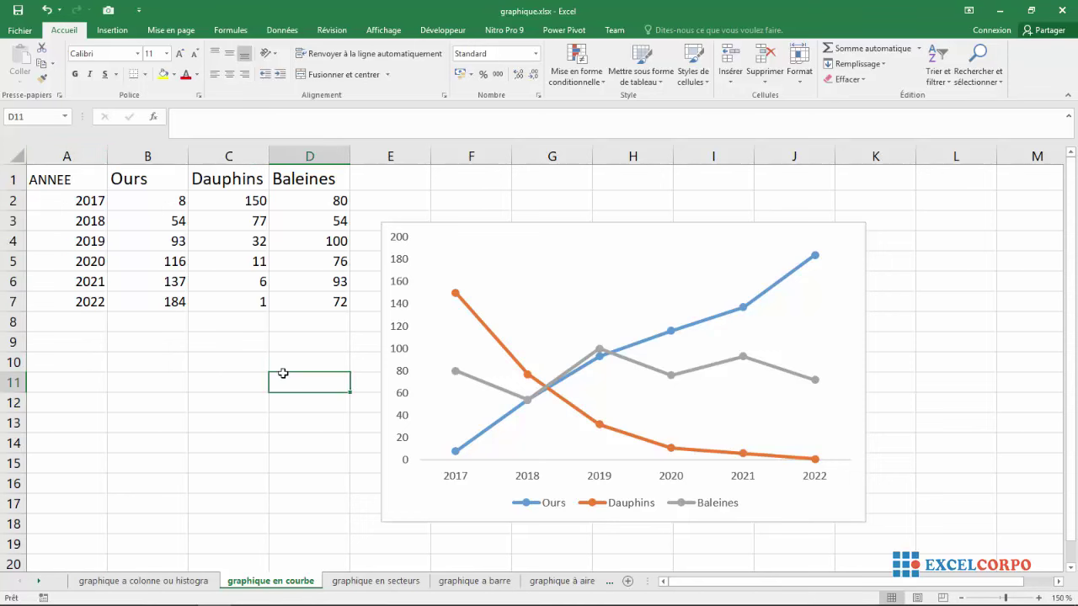